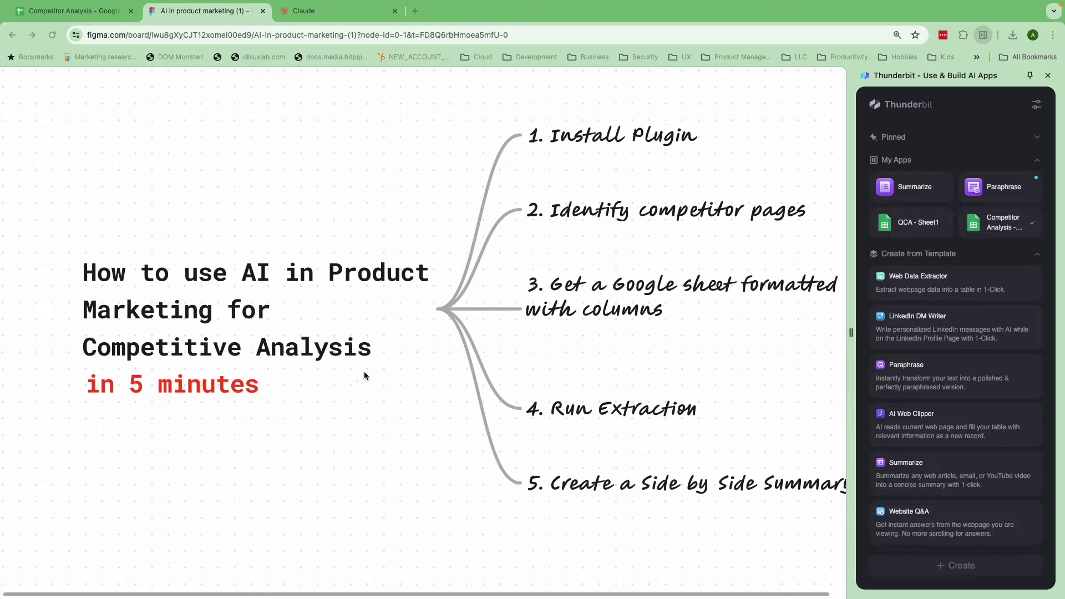
Open apollo.io in a new tab and go to its Pricing page
scroll(622, 155, "right", 2)
scroll(622, 155, "right", 1)
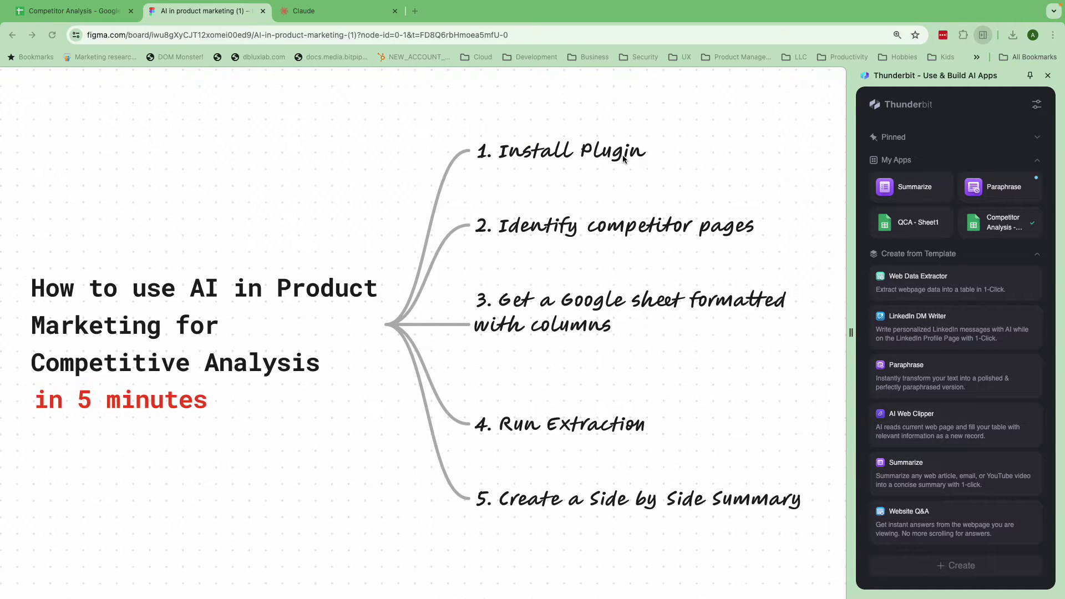
scroll(622, 155, "right", 3)
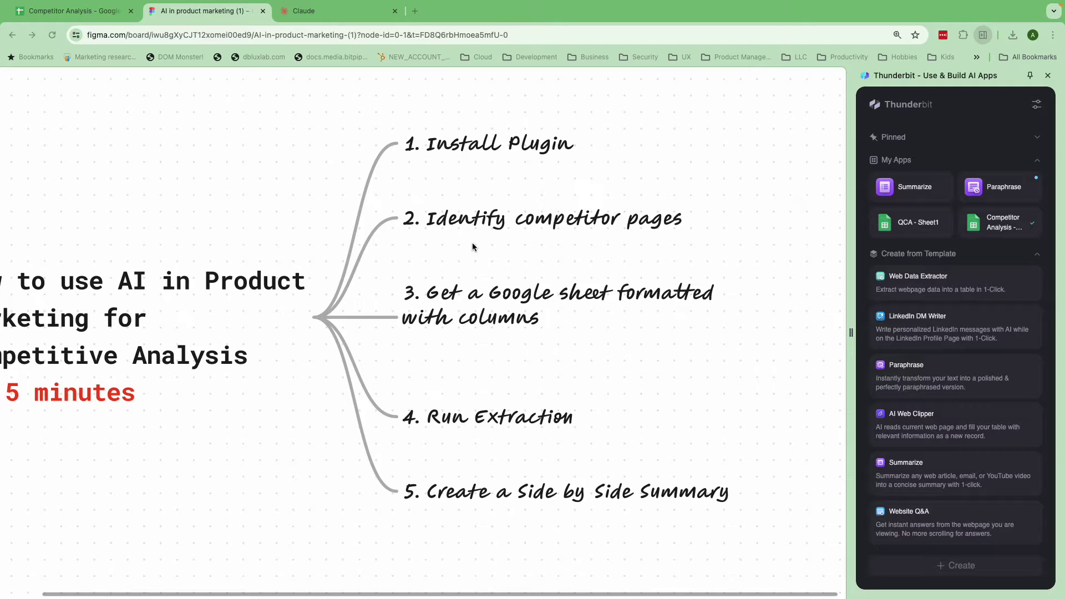
left_click(415, 11)
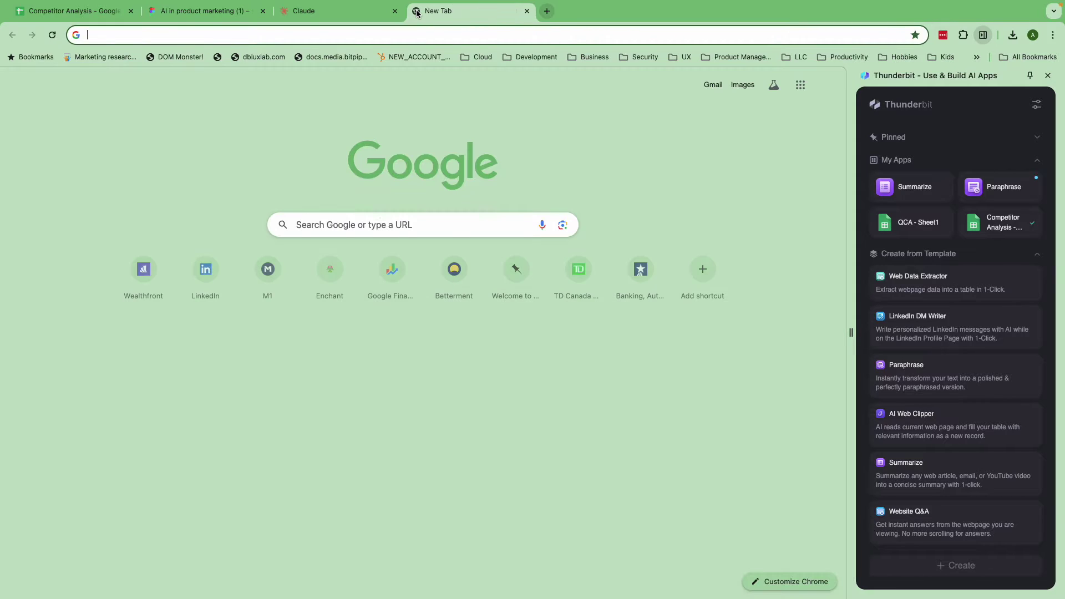
type("apollo.io")
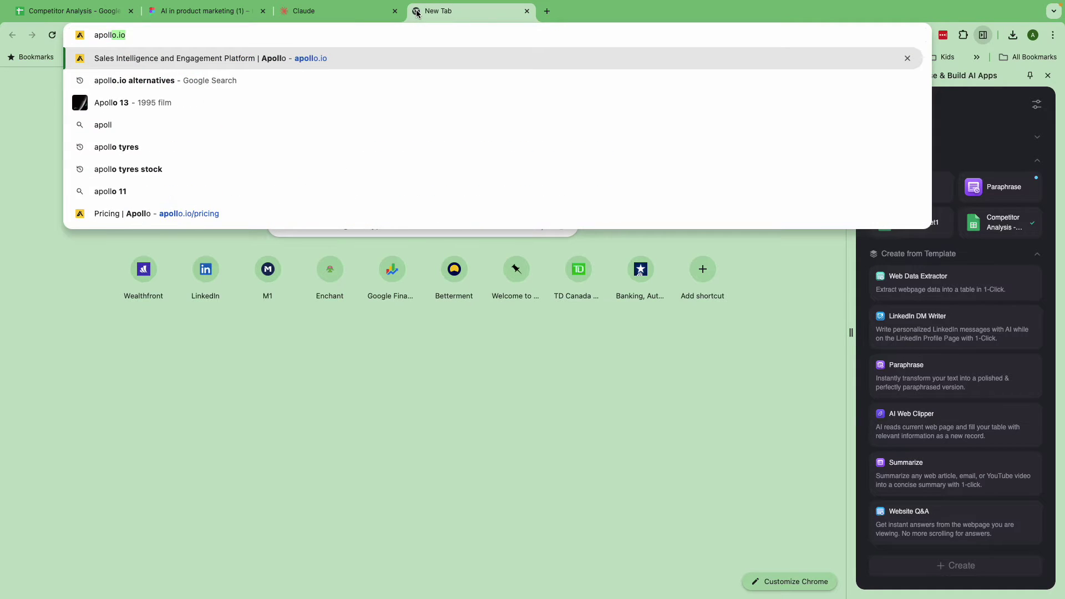
key("Return")
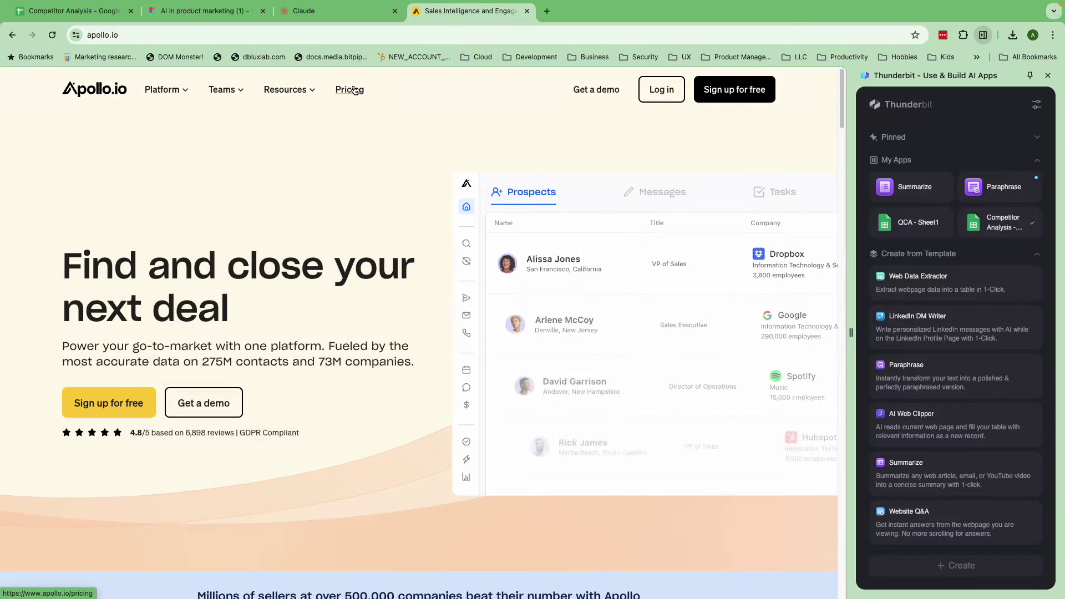
left_click(355, 90)
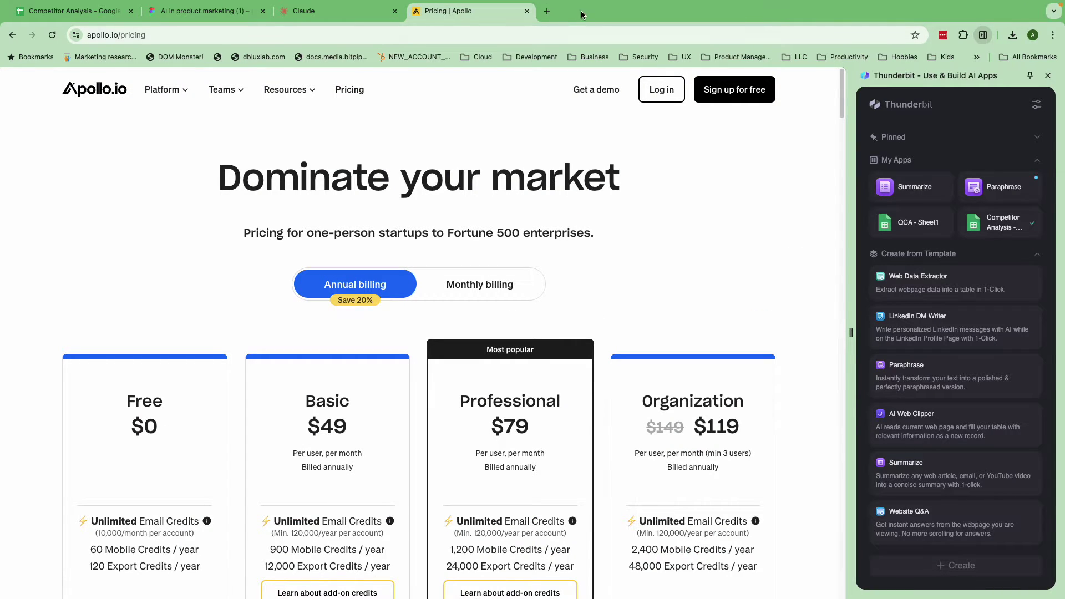
Open reply.io's Pricing page in another tab, then revisit the Figma plan board
left_click(547, 11)
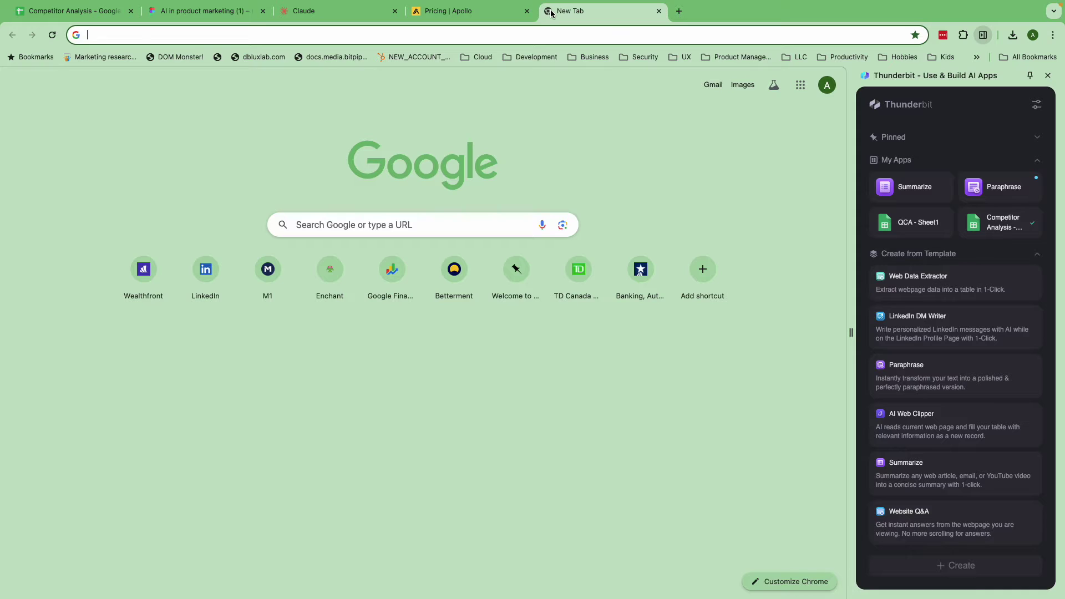
type("reply.io")
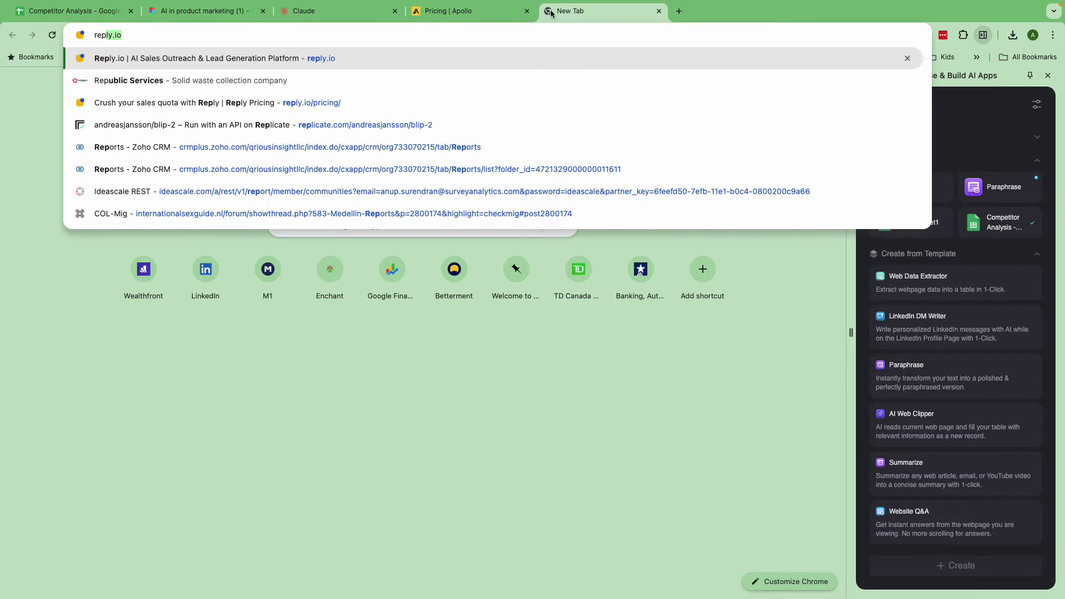
key("Return")
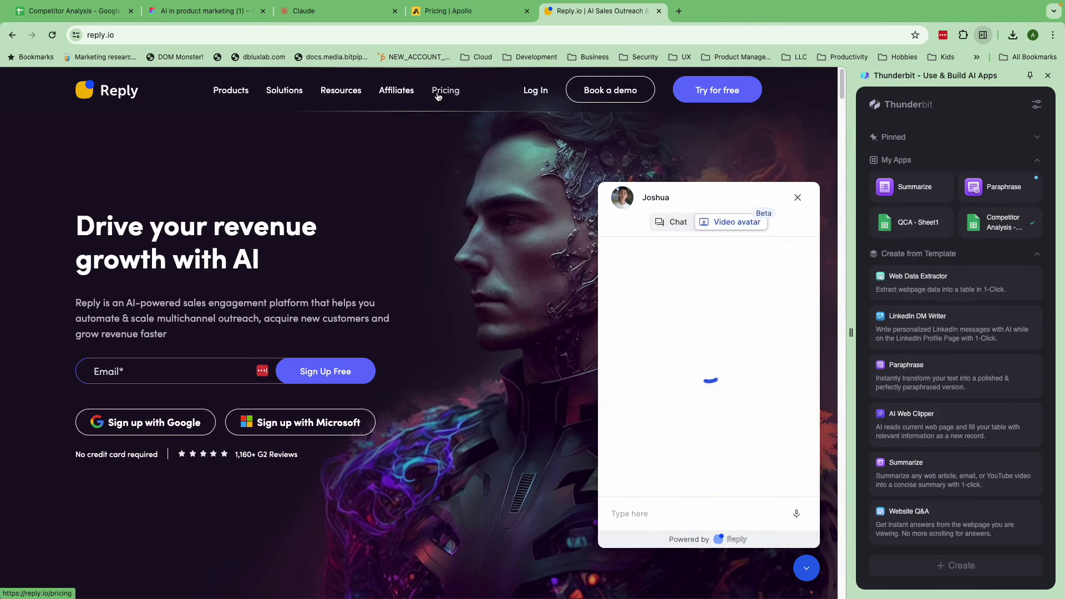
left_click(438, 97)
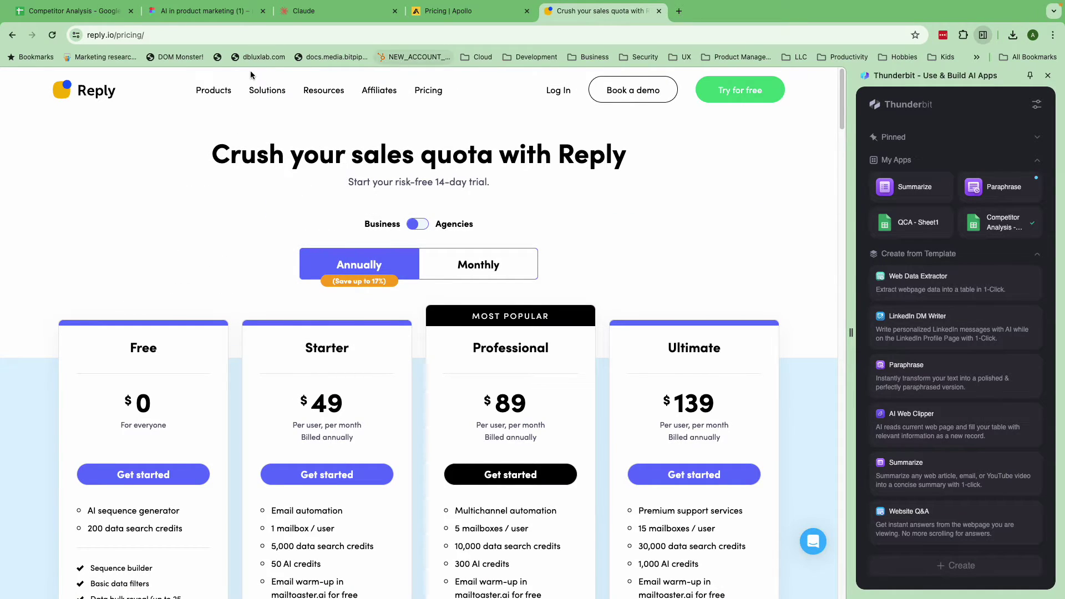
left_click(200, 14)
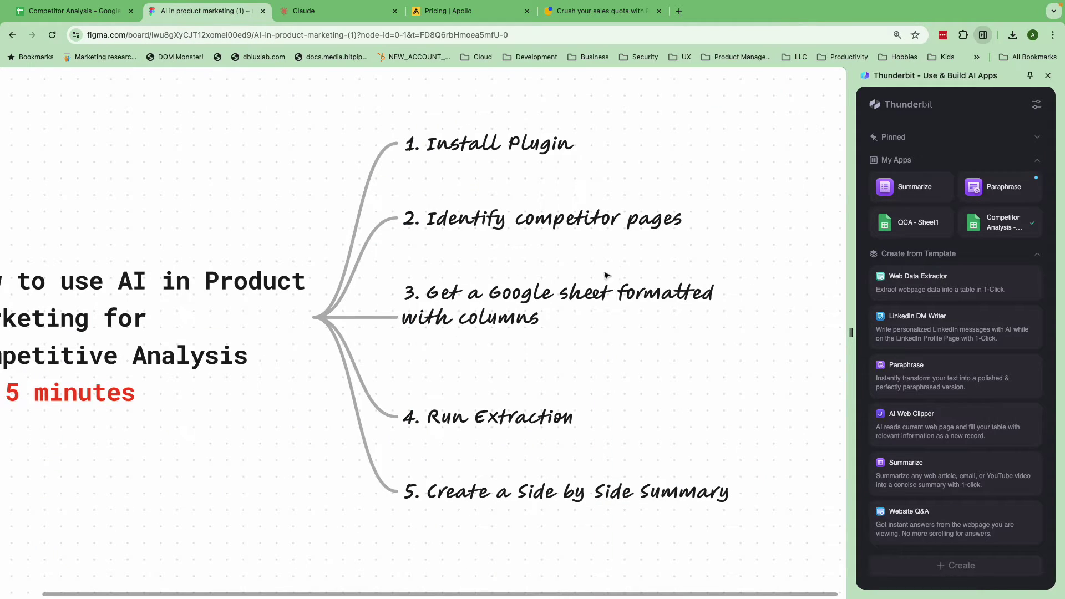
left_click(66, 13)
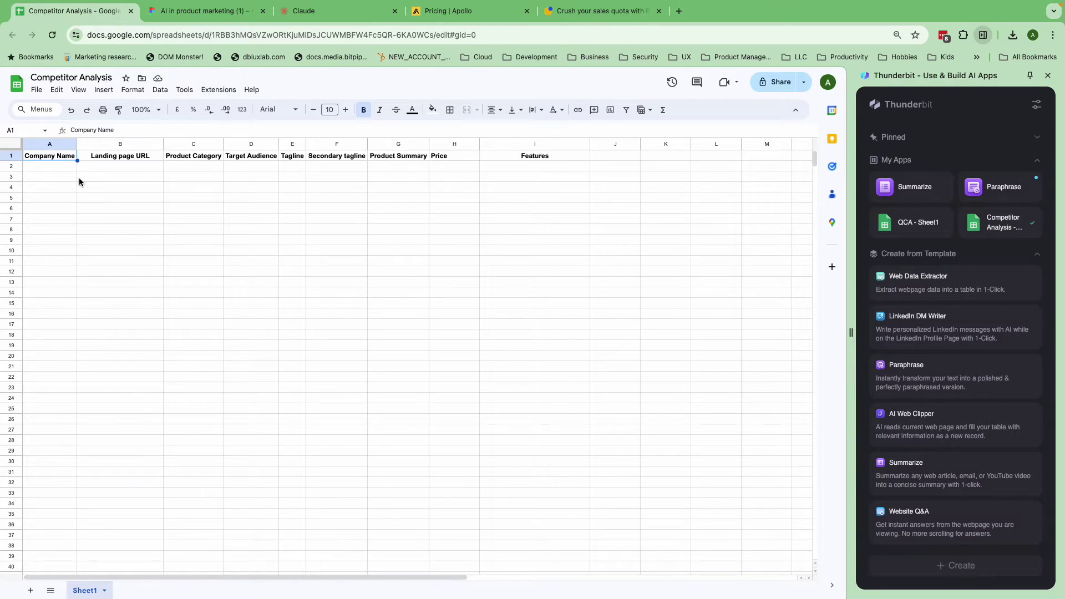
Zoom the Competitor Analysis sheet to 125%, then return to Apollo's pricing page
left_click(156, 110)
left_click(143, 194)
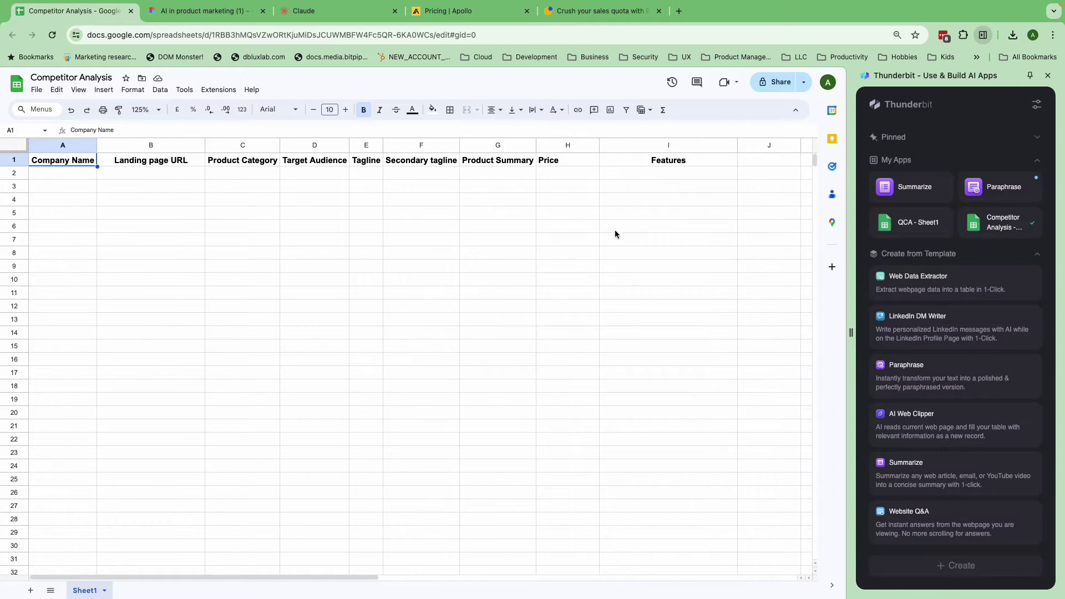
left_click(460, 12)
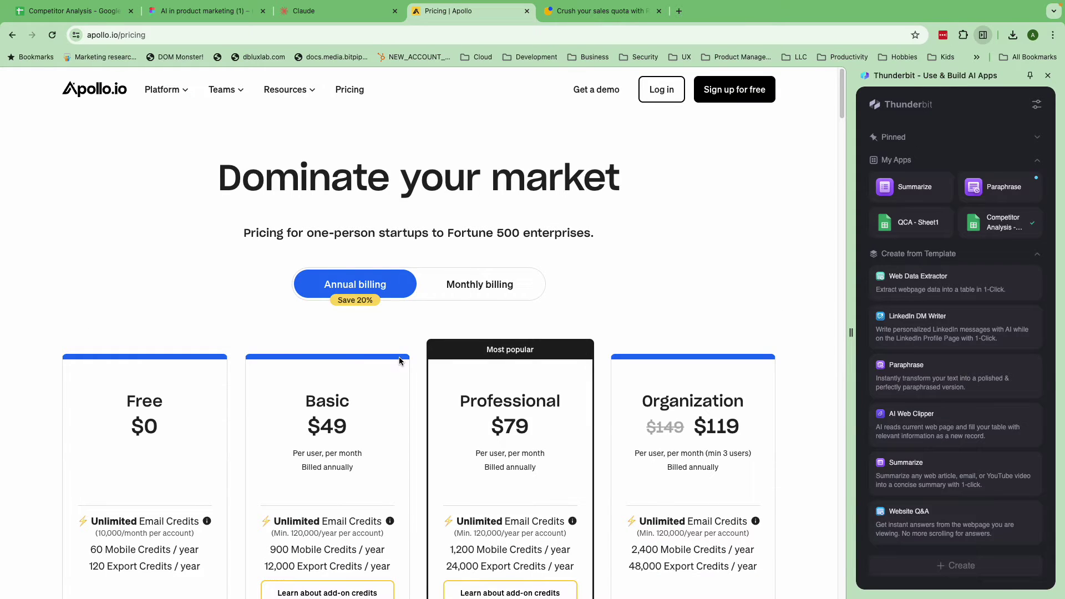
Scroll through Apollo's plan cards, then go back to the Figma board
scroll(399, 362, "down", 3)
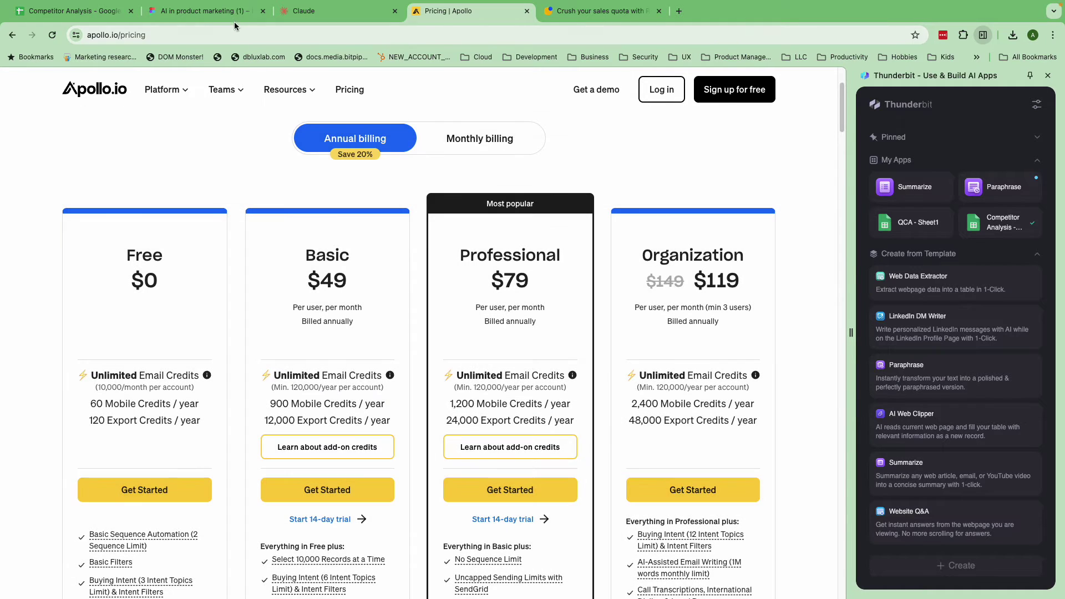
left_click(234, 17)
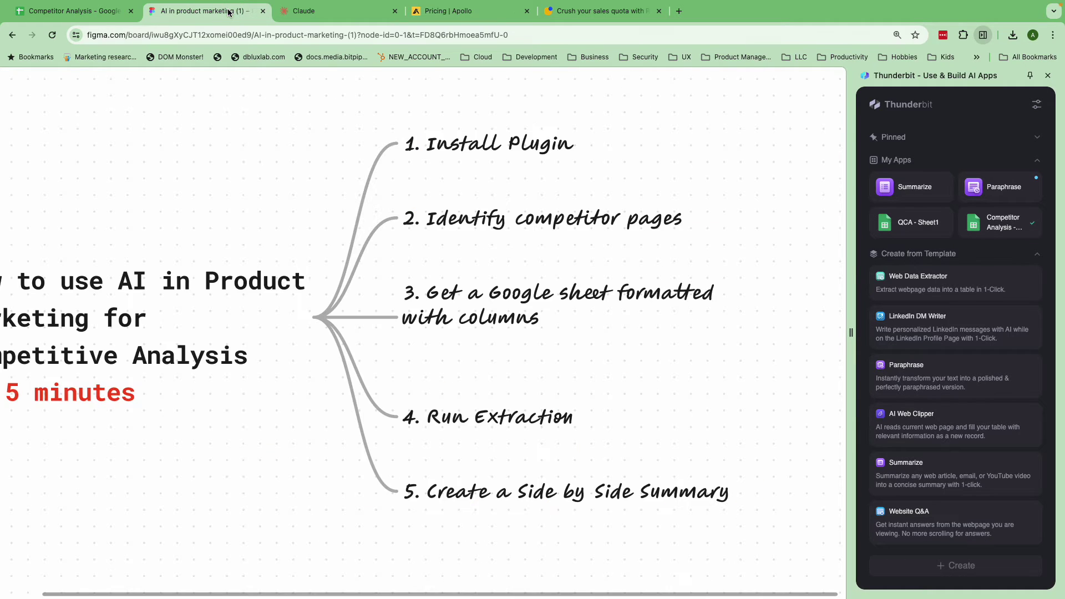
Pan the Figma board to its title, then return to the empty Competitor Analysis sheet
scroll(205, 239, "left", 4)
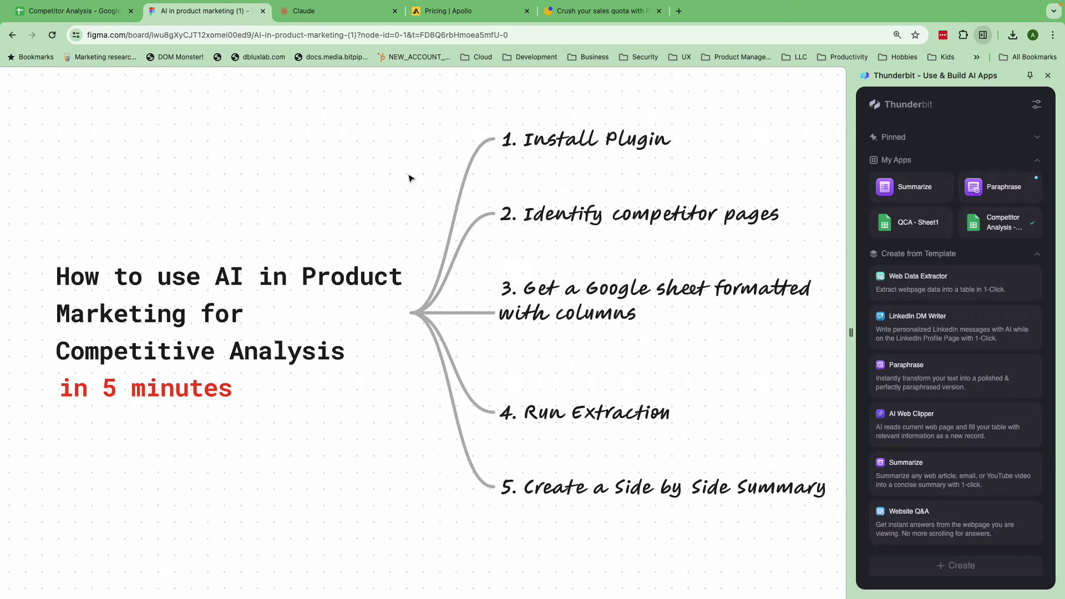
left_click(101, 12)
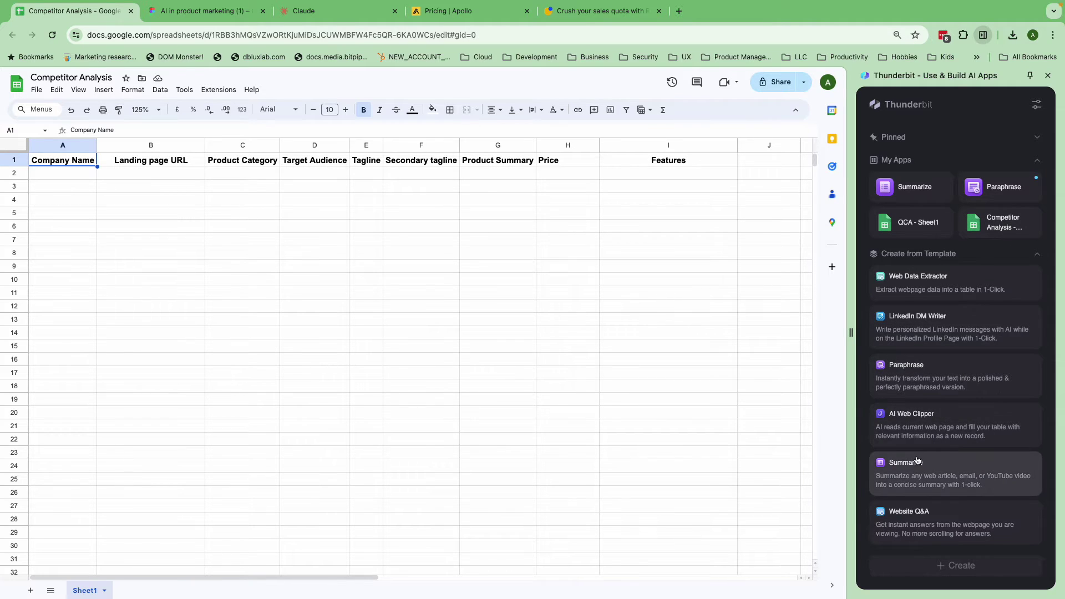
left_click(908, 434)
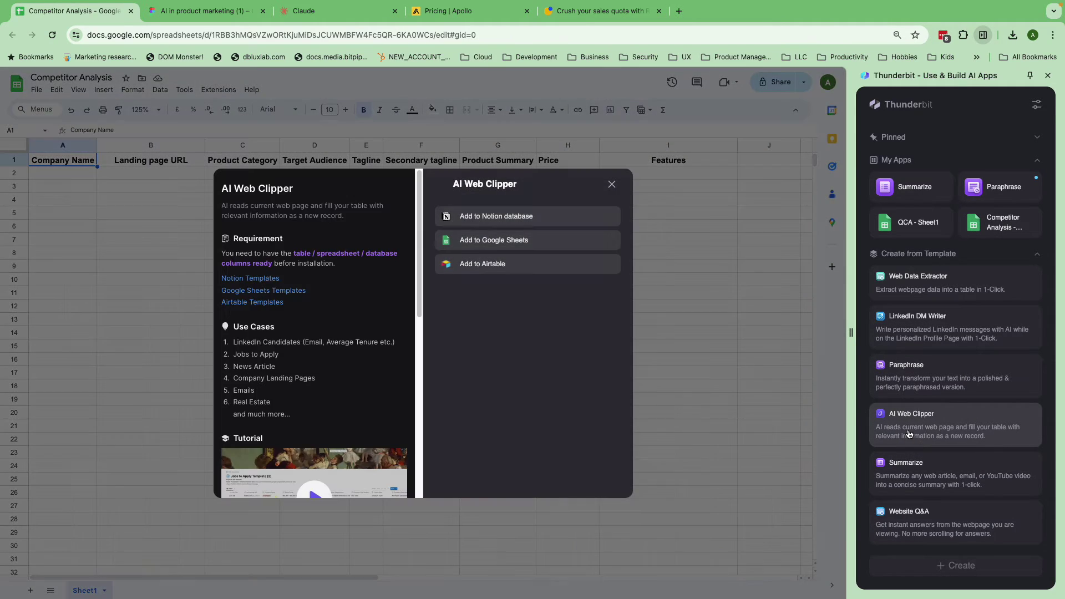
left_click(488, 246)
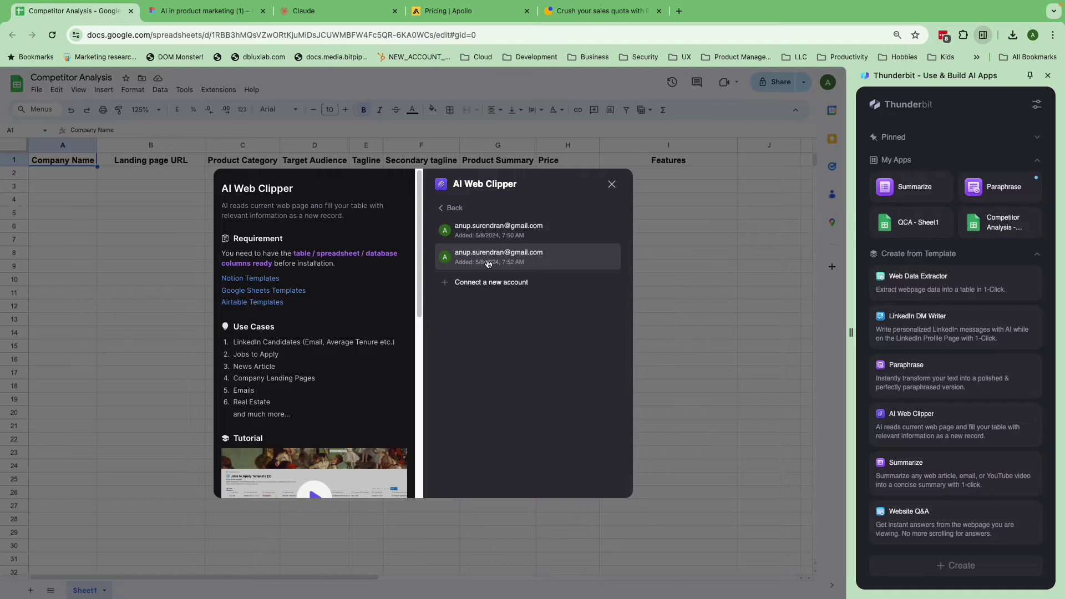
left_click(488, 260)
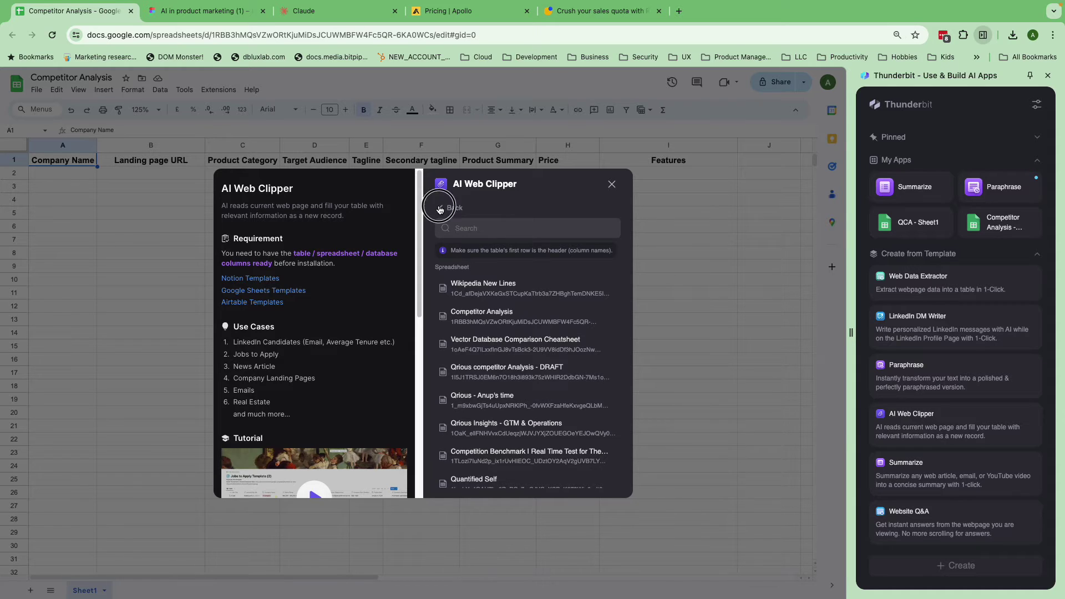
left_click(440, 209)
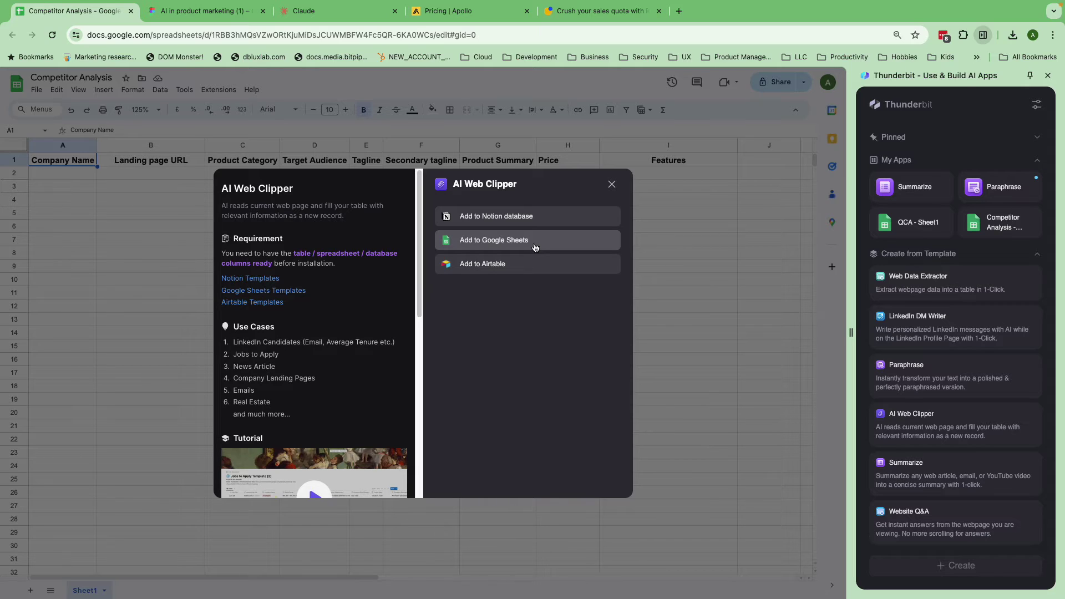
left_click(612, 185)
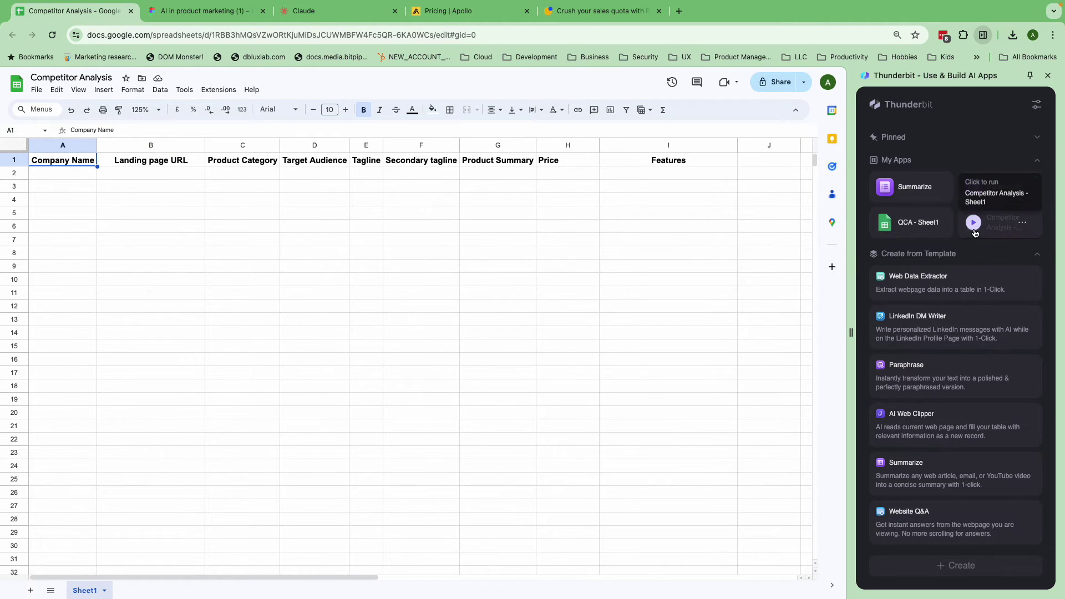
Run the Thunderbit Competitor Analysis app on Apollo's and then Reply's pricing pages
left_click(438, 11)
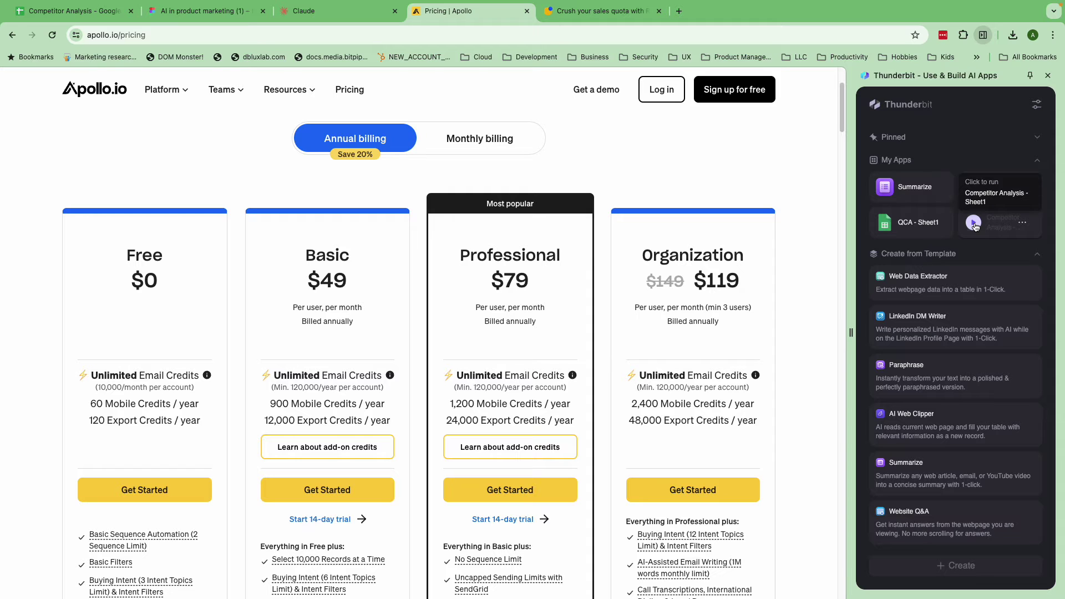
left_click(975, 224)
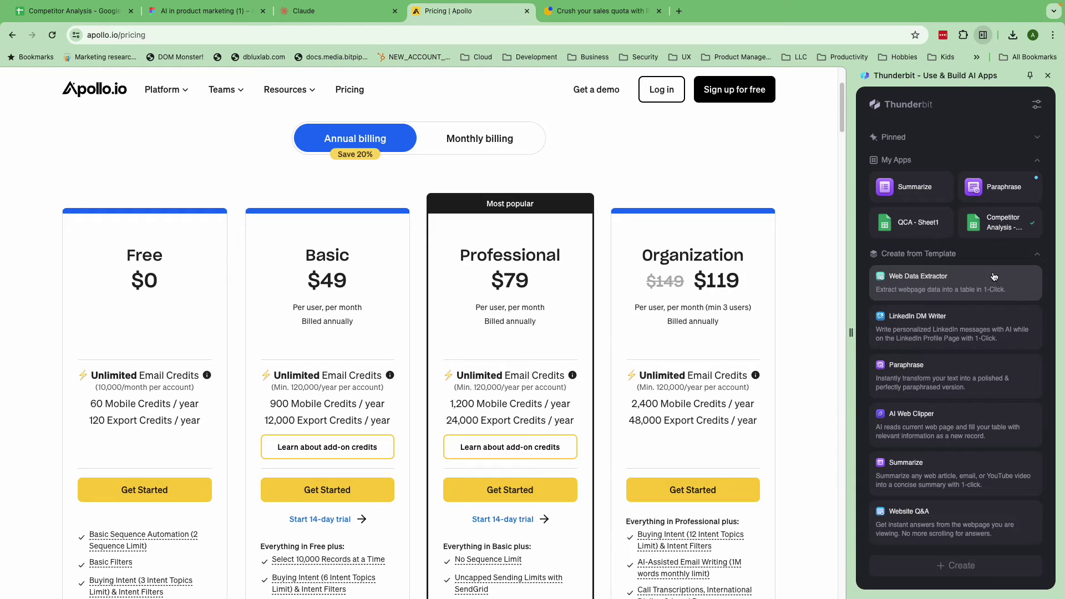
left_click(623, 12)
mouse_move(1001, 222)
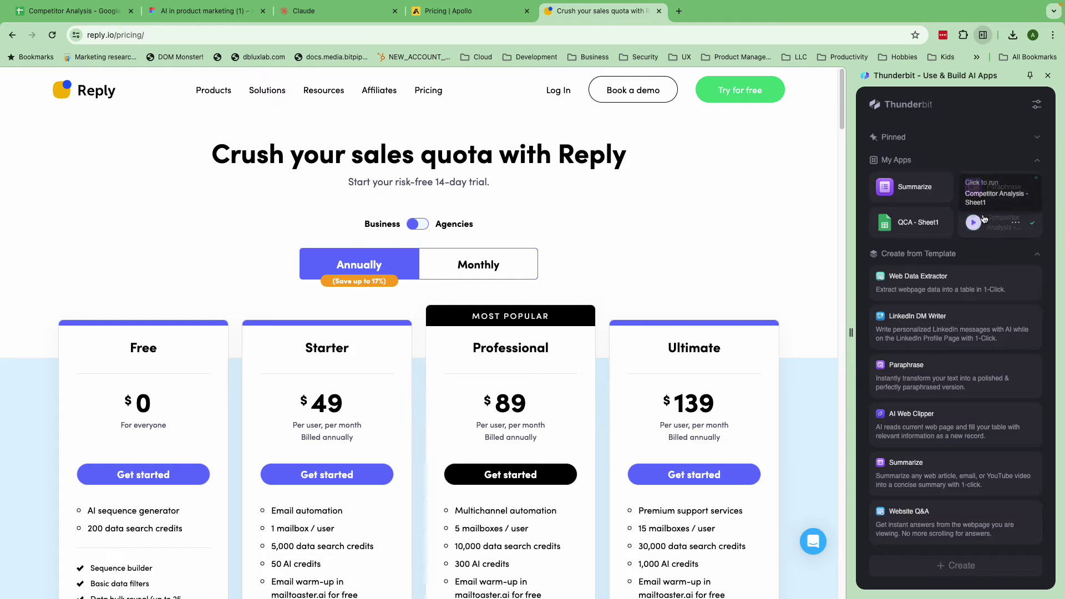
left_click(974, 223)
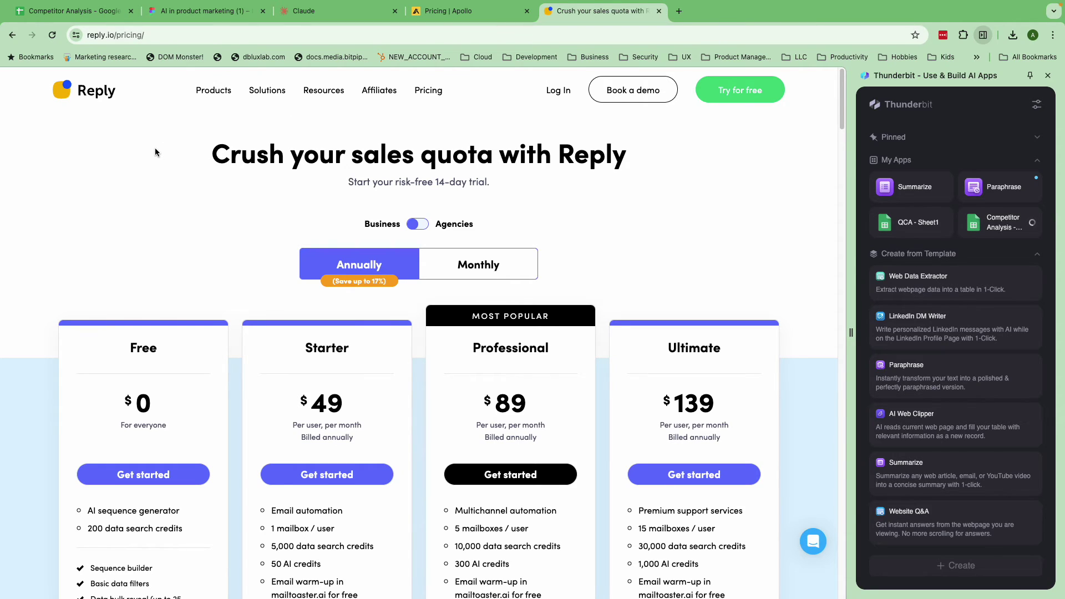
Check the extracted Apollo and Reply rows, starting from company names in A2 and A3
left_click(80, 16)
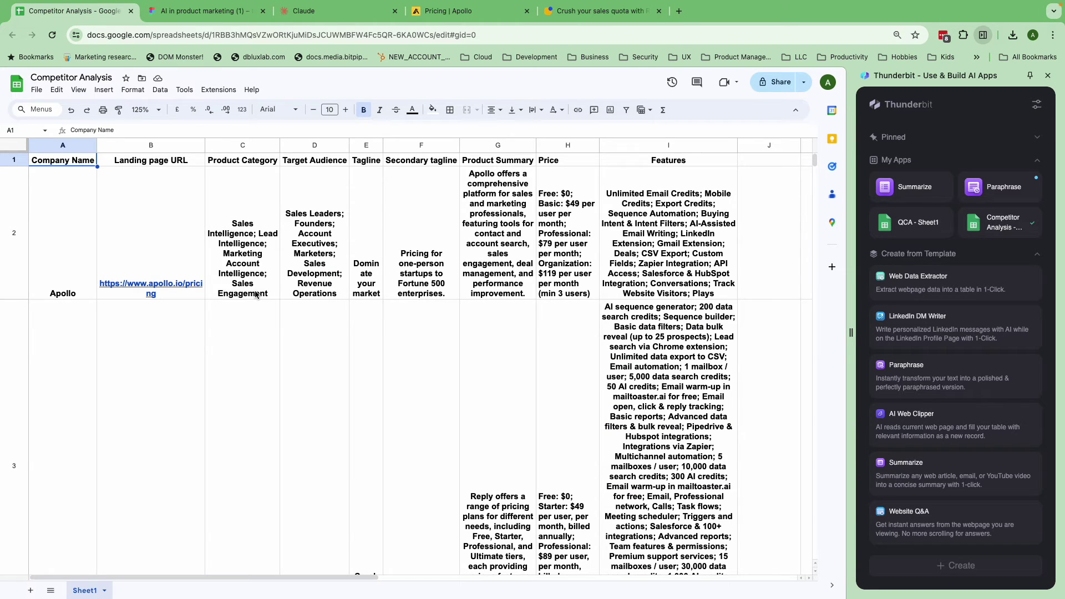
scroll(255, 291, "down", 1)
scroll(254, 291, "down", 1)
scroll(254, 290, "up", 1)
left_click(71, 223)
key("Down")
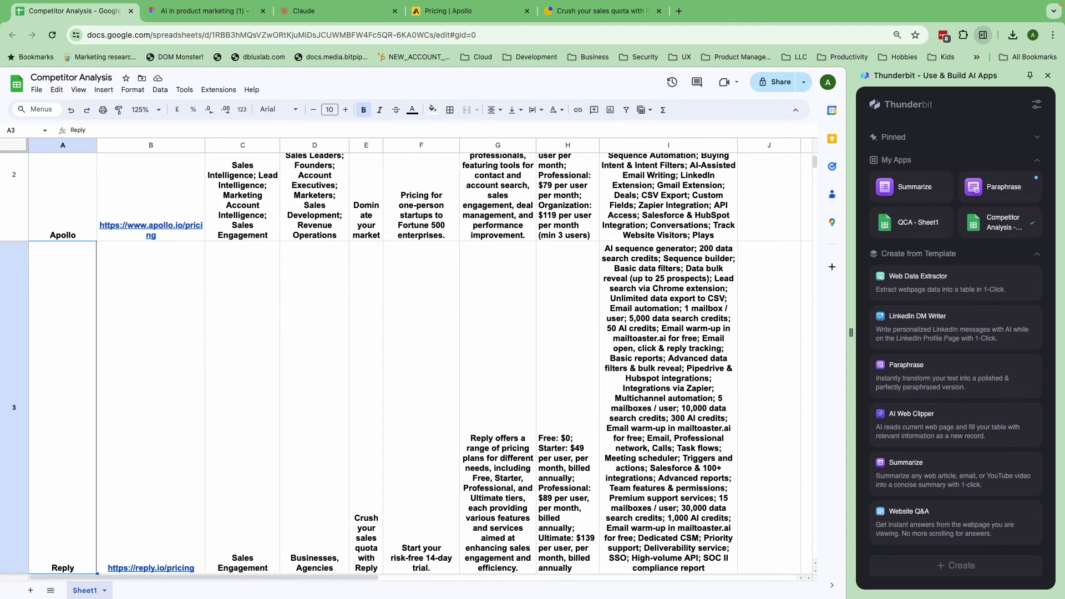
key("Up")
key("Right")
key("Right")
key("Right")
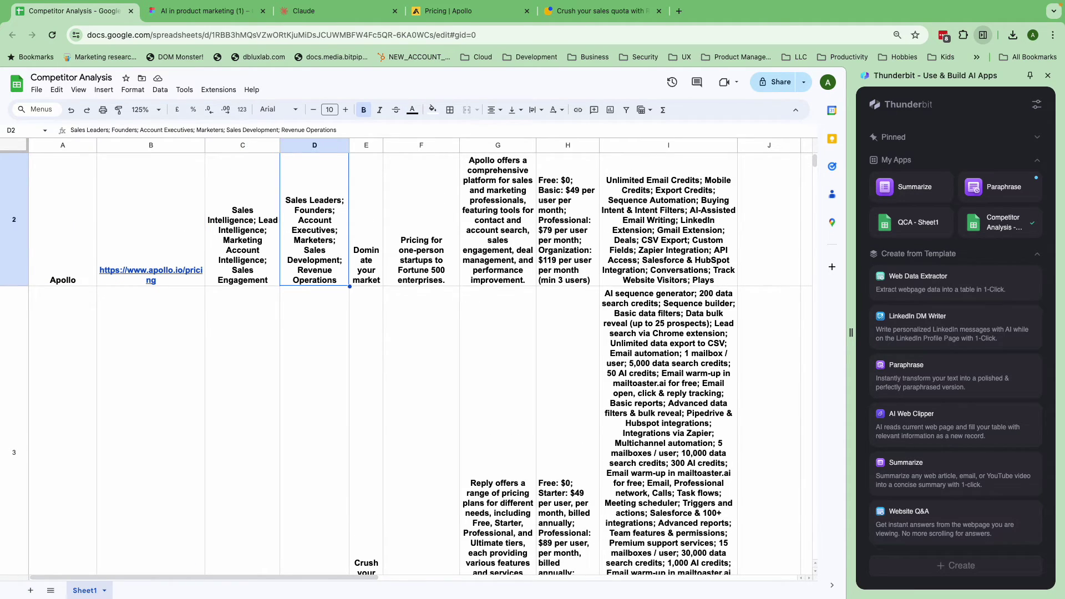
key("Right")
Review the Tagline, Target Audience, pricing (H2) and Features (I2) cells
key("Up")
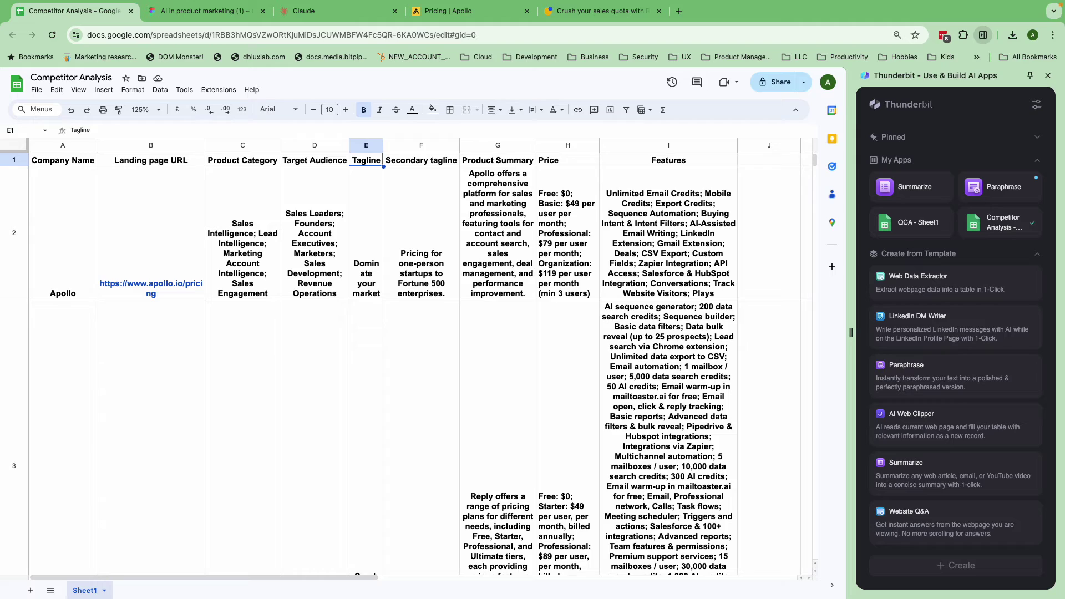
key("Left")
key("Right")
key("Right")
key("Right")
key("Right")
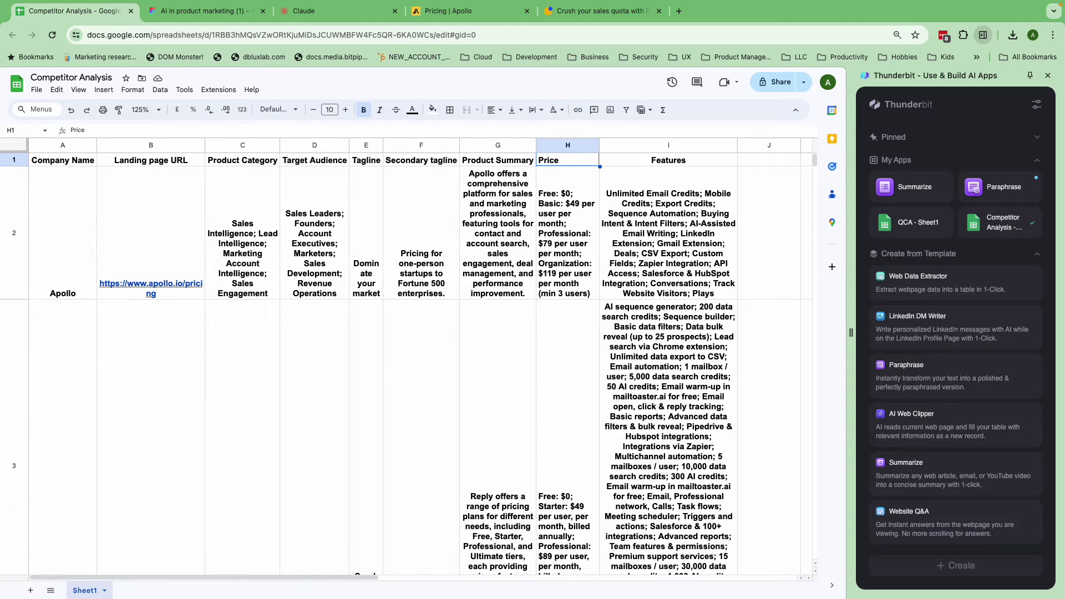
key("Down")
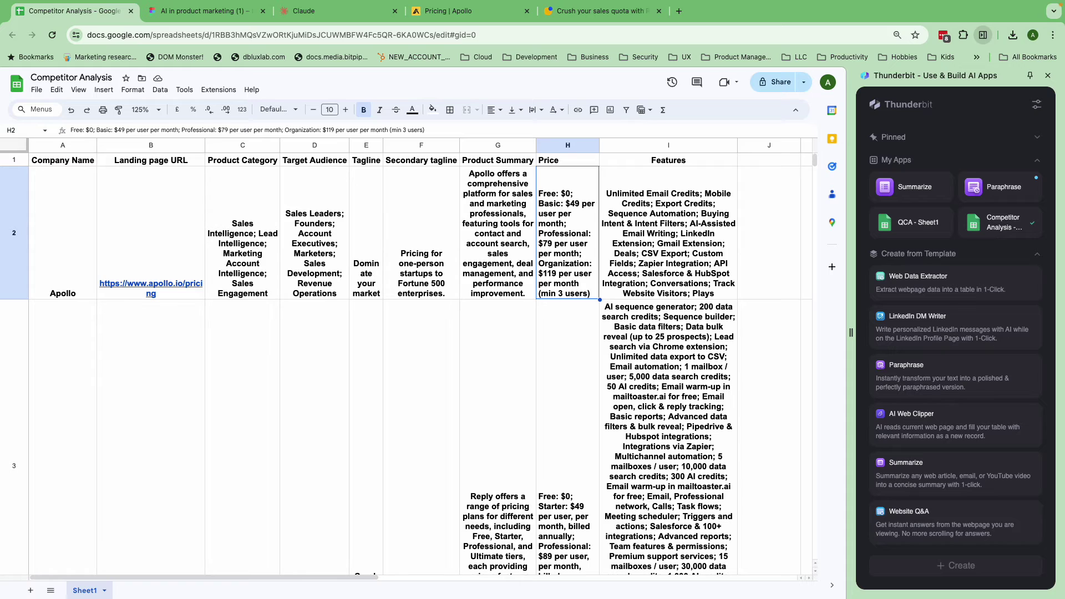
key("Right")
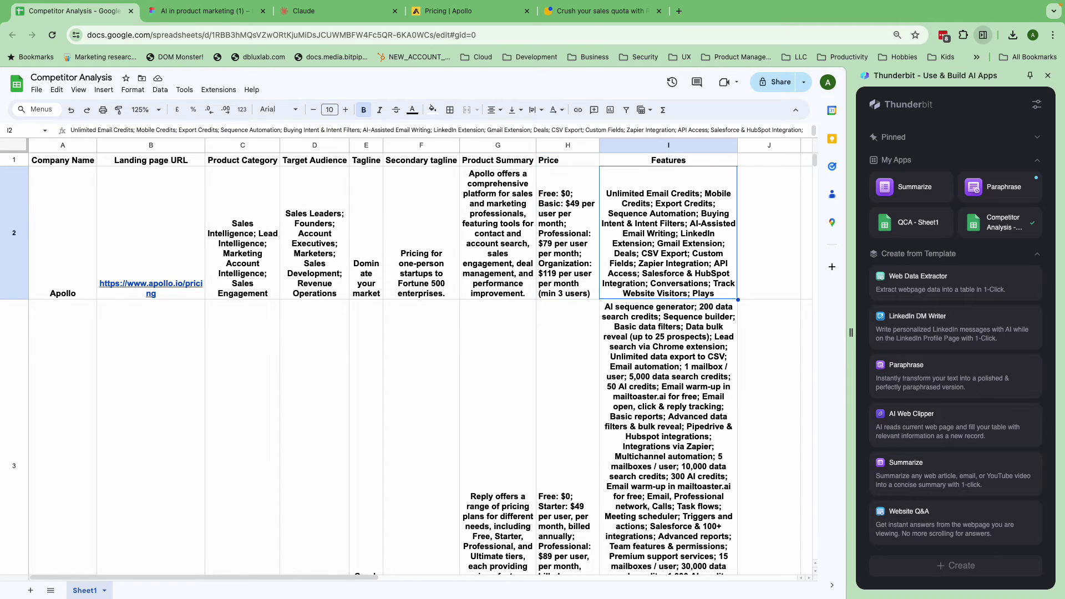
scroll(408, 339, "down", 1)
key("Up")
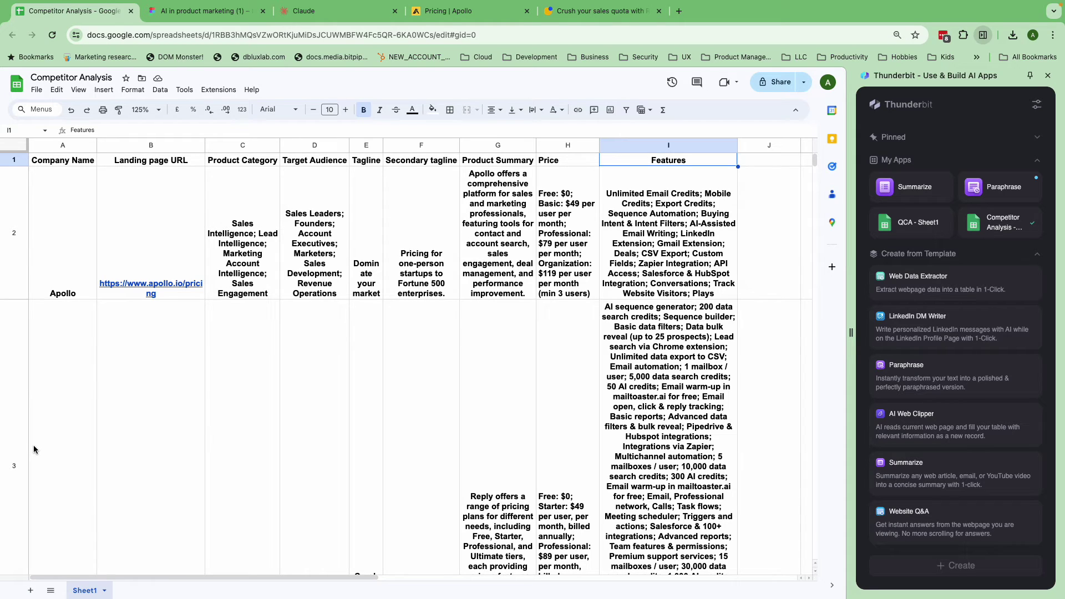
scroll(203, 432, "down", 4)
scroll(203, 432, "down", 1)
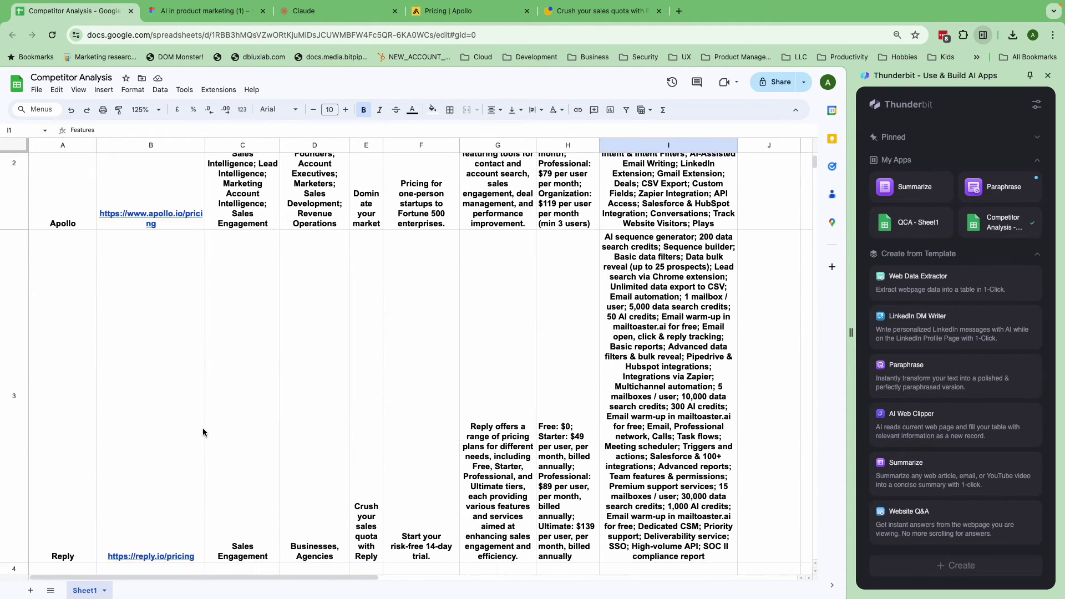
scroll(203, 432, "up", 5)
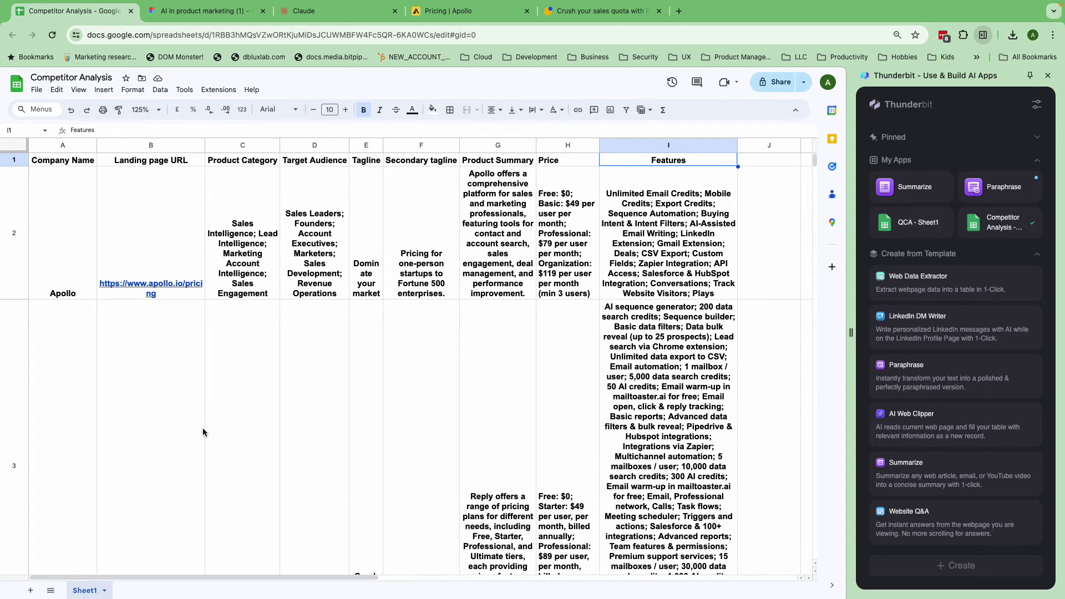
Scroll the Claude chat to the synthesis prompt and the attached Competitor Analysis - Sheet1 CSV
left_click(313, 12)
scroll(308, 164, "up", 5)
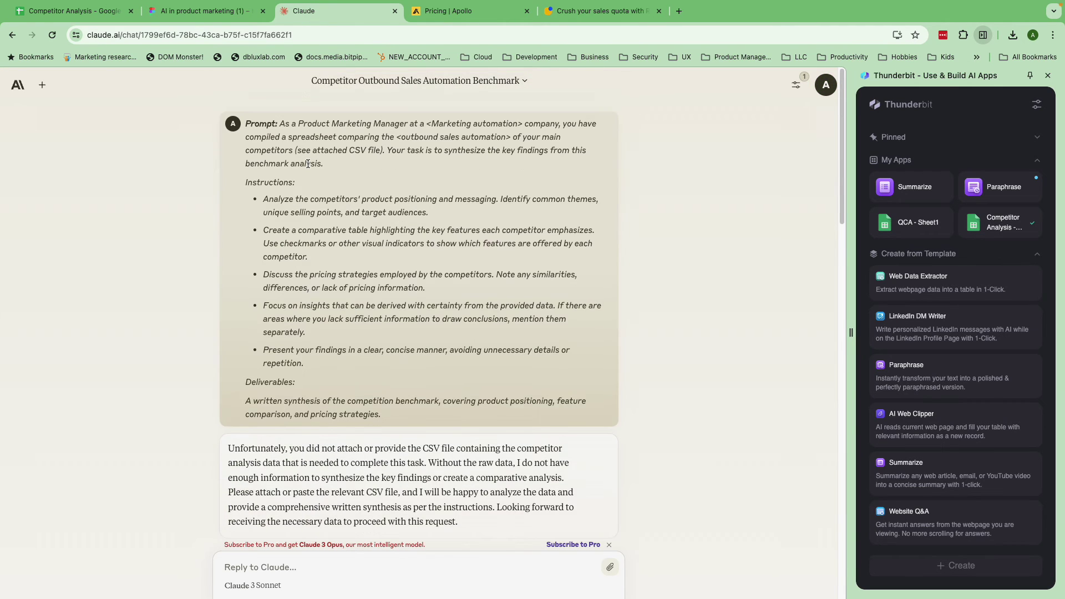
scroll(308, 164, "up", 5)
scroll(308, 163, "down", 2)
scroll(307, 164, "down", 3)
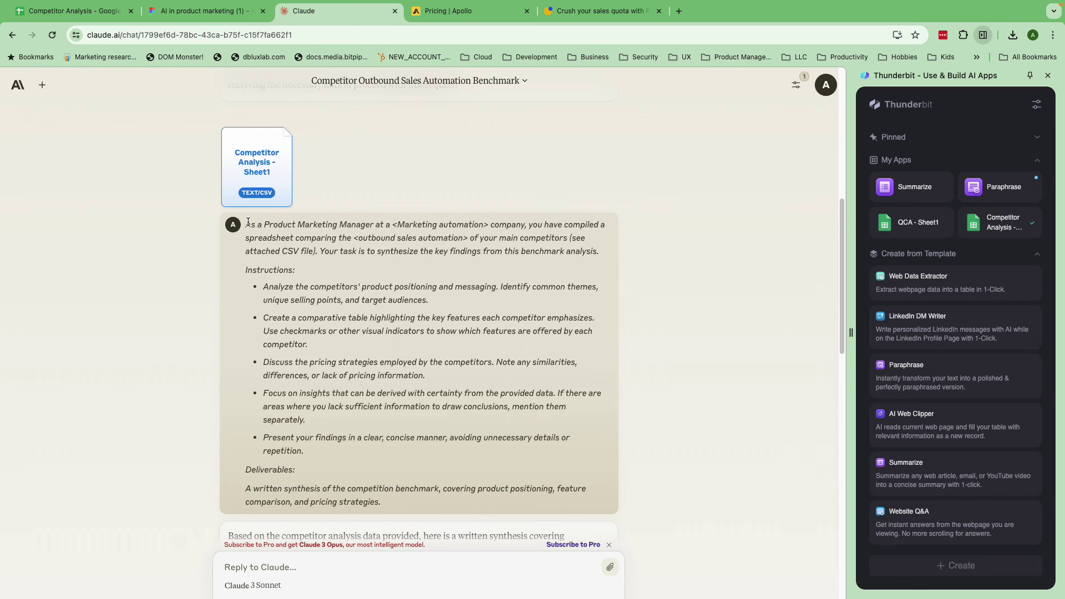
scroll(261, 266, "down", 1)
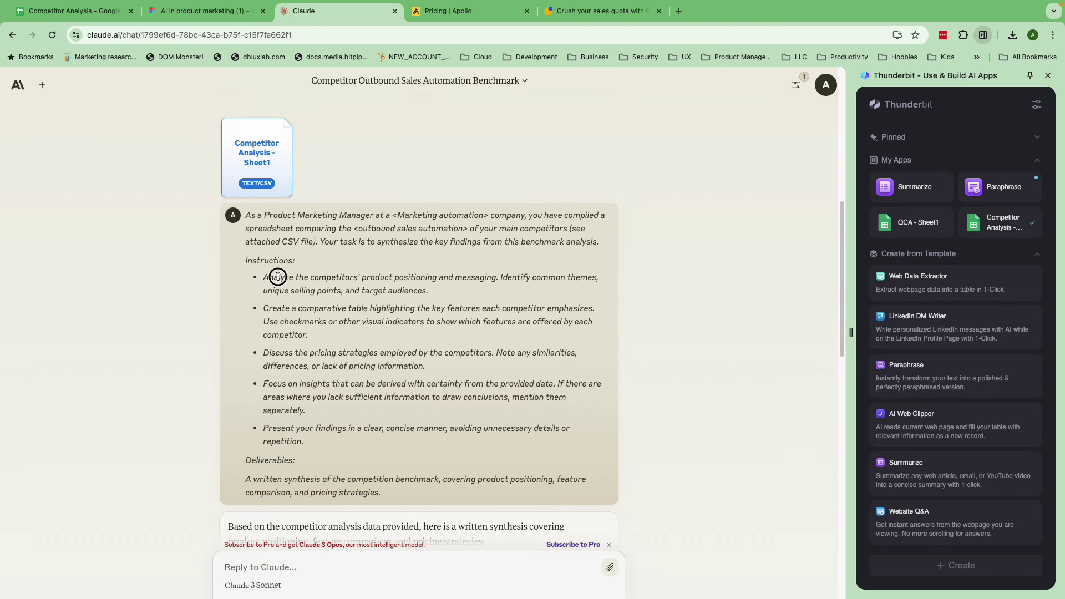
left_click_drag(263, 278, 430, 291)
left_click(421, 336)
left_click_drag(298, 308, 388, 308)
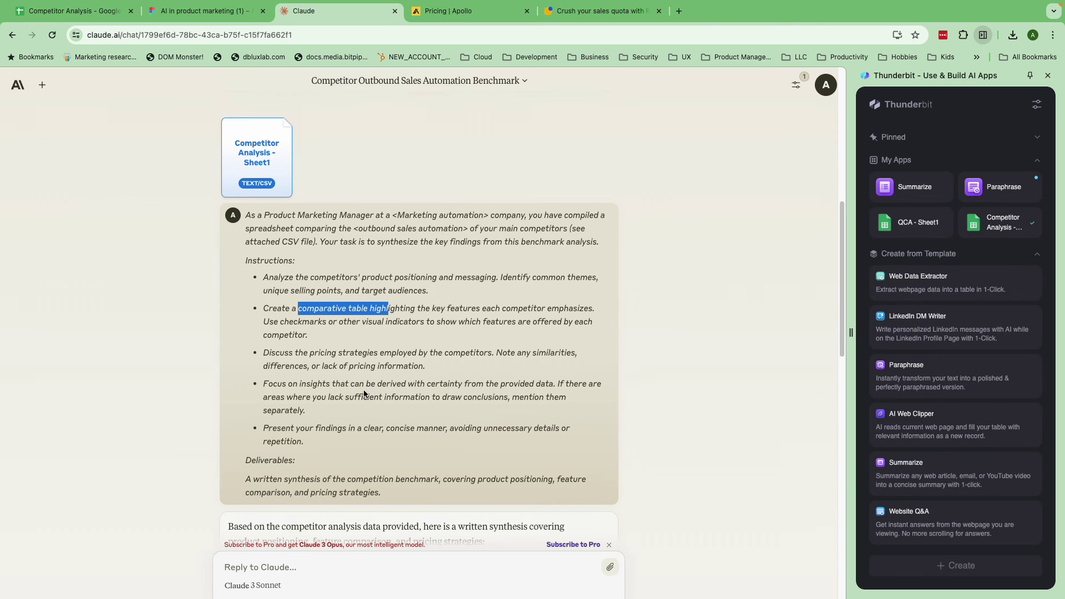
scroll(364, 389, "down", 1)
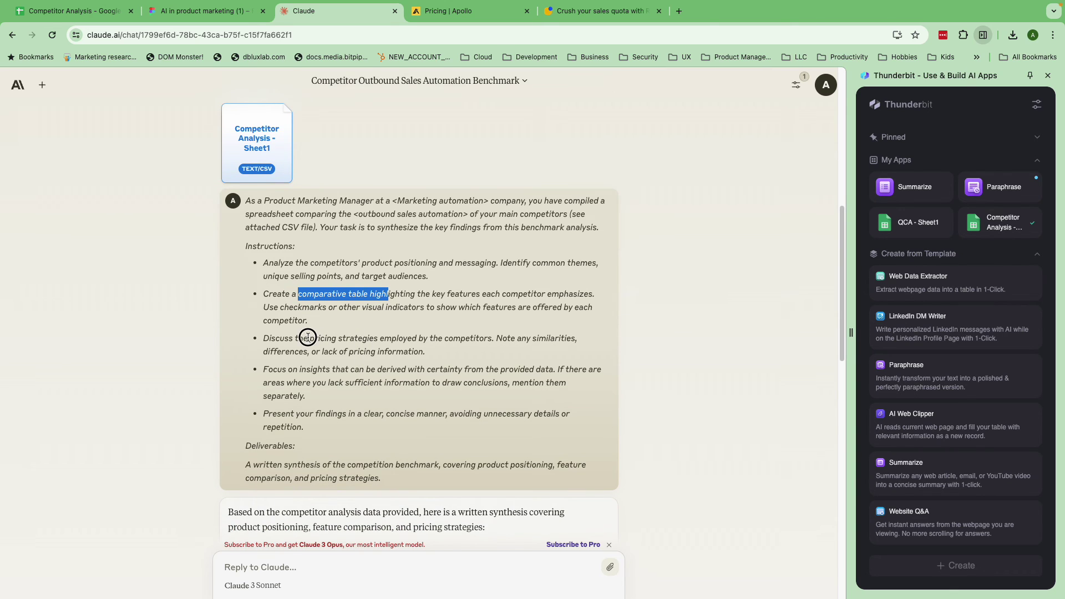
left_click_drag(309, 338, 384, 342)
scroll(400, 449, "down", 1)
scroll(401, 449, "down", 1)
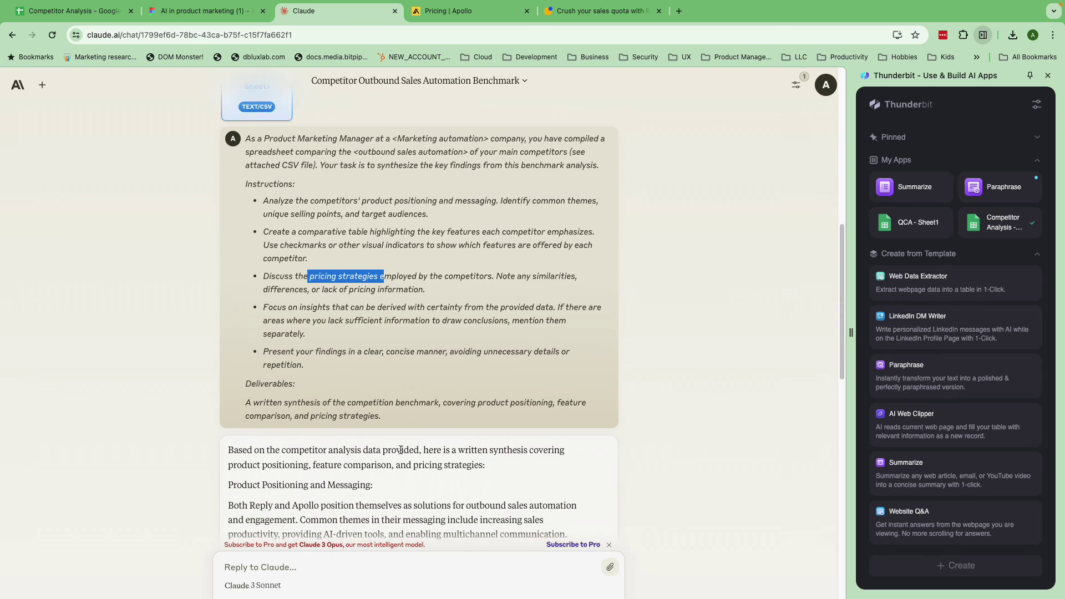
scroll(379, 435, "down", 1)
scroll(379, 439, "down", 2)
scroll(379, 439, "down", 1)
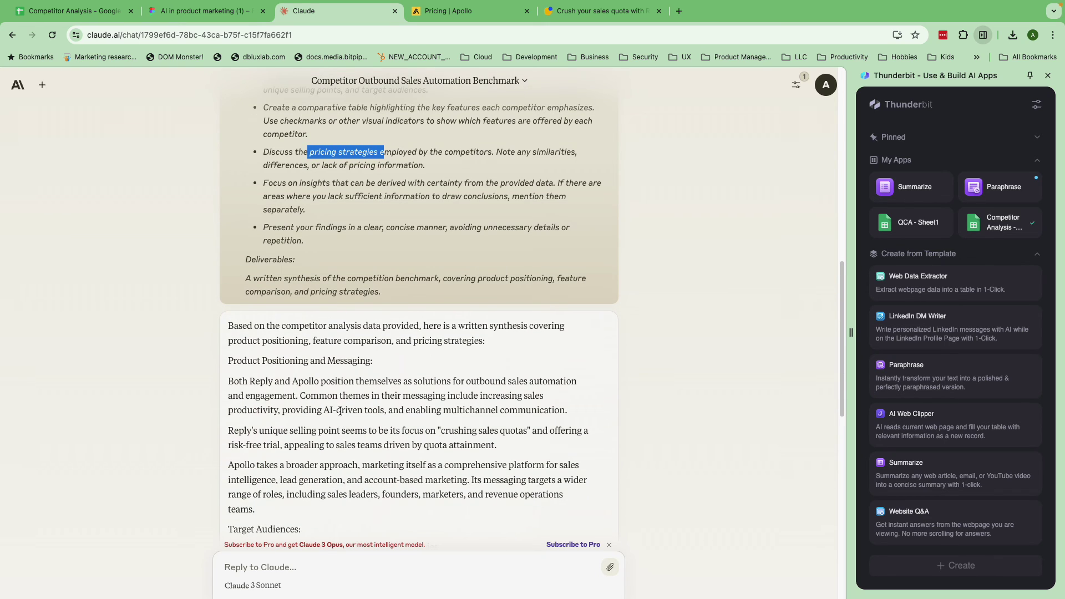
scroll(333, 382, "down", 1)
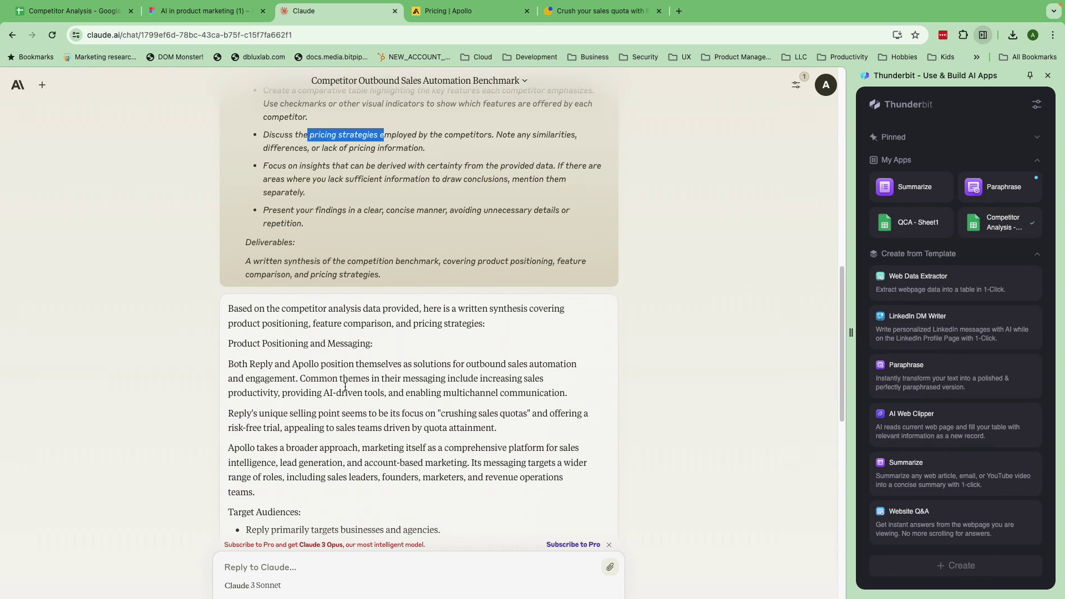
scroll(346, 387, "down", 2)
scroll(345, 387, "down", 1)
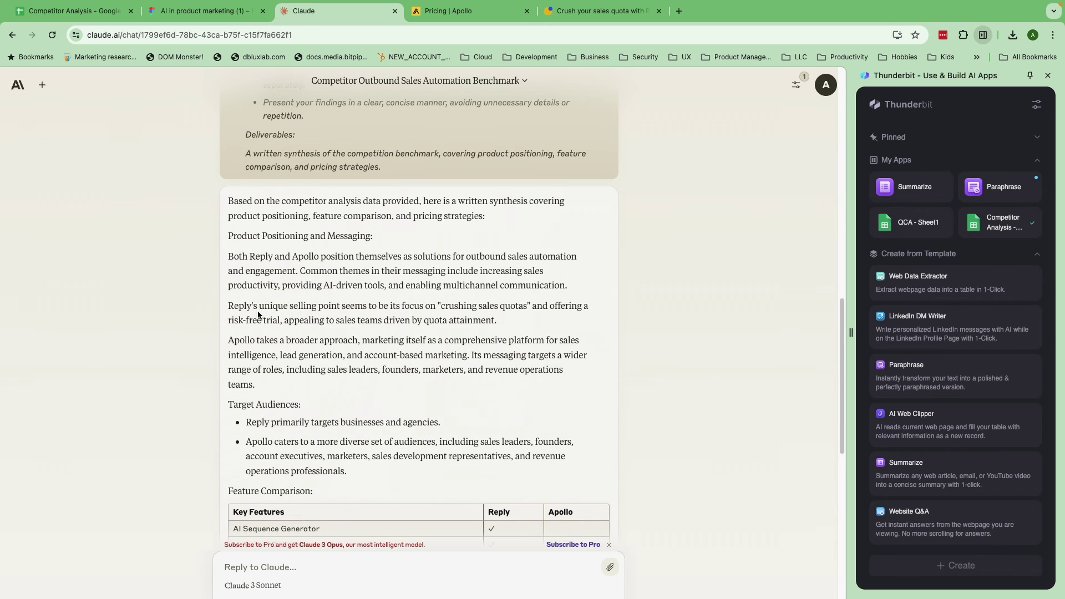
left_click_drag(259, 308, 529, 305)
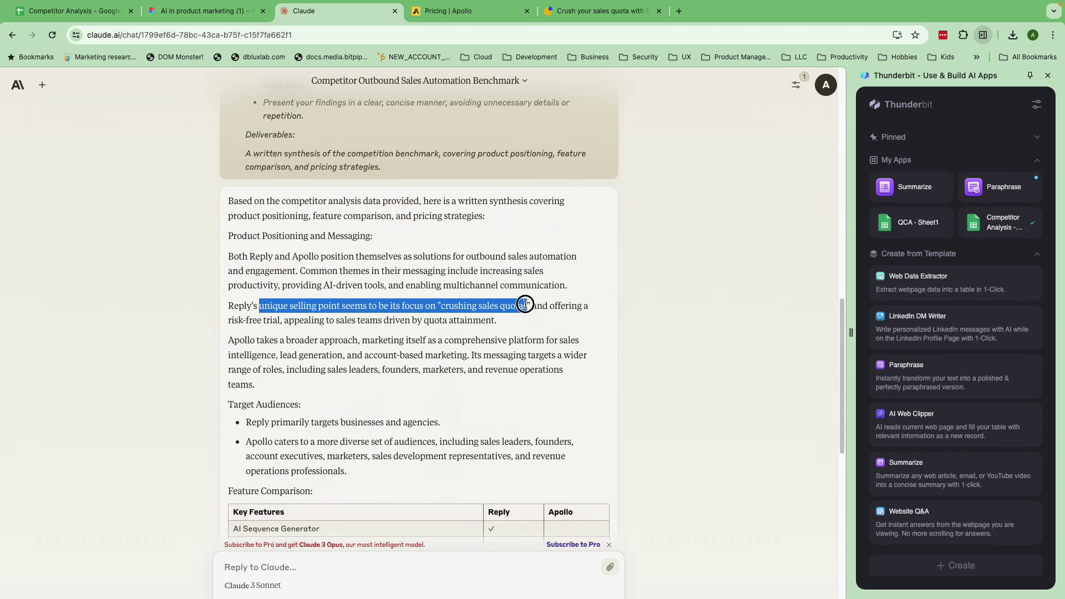
left_click(447, 336)
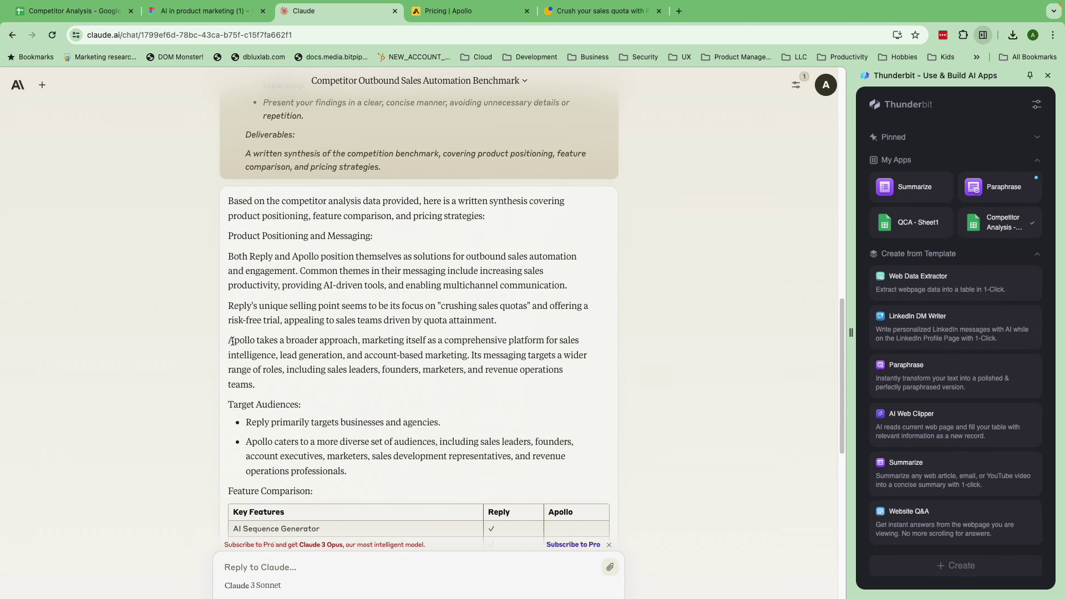
left_click_drag(229, 341, 545, 349)
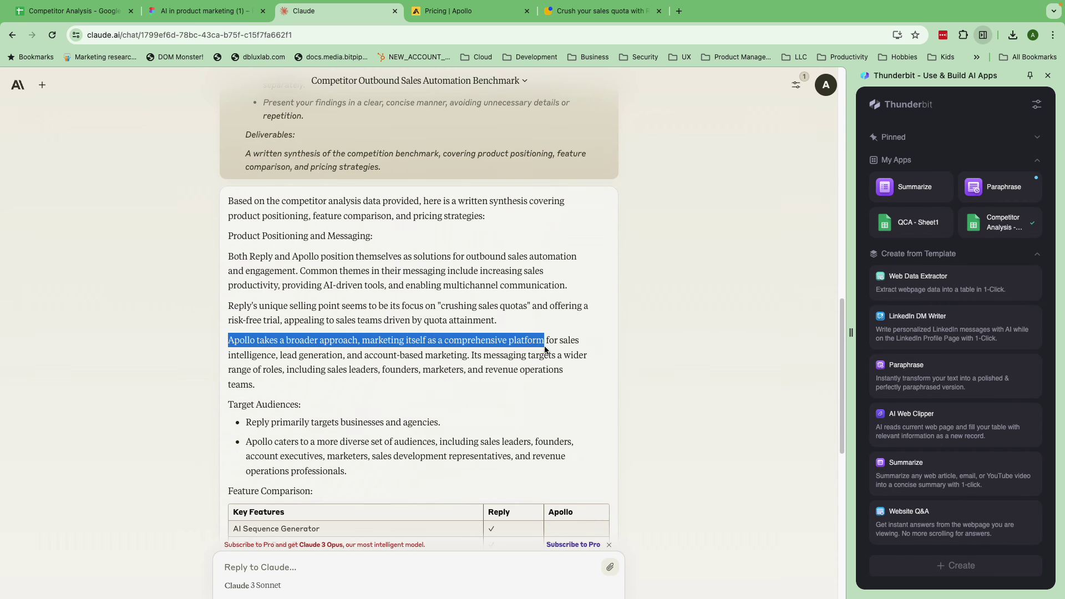
scroll(546, 349, "down", 2)
scroll(546, 349, "down", 1)
scroll(545, 350, "down", 2)
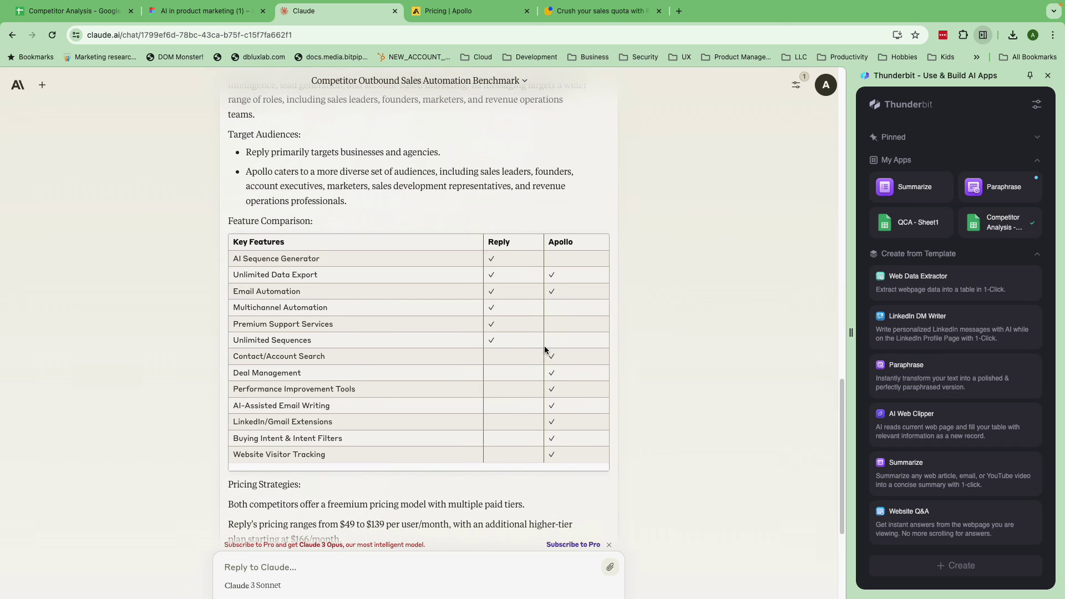